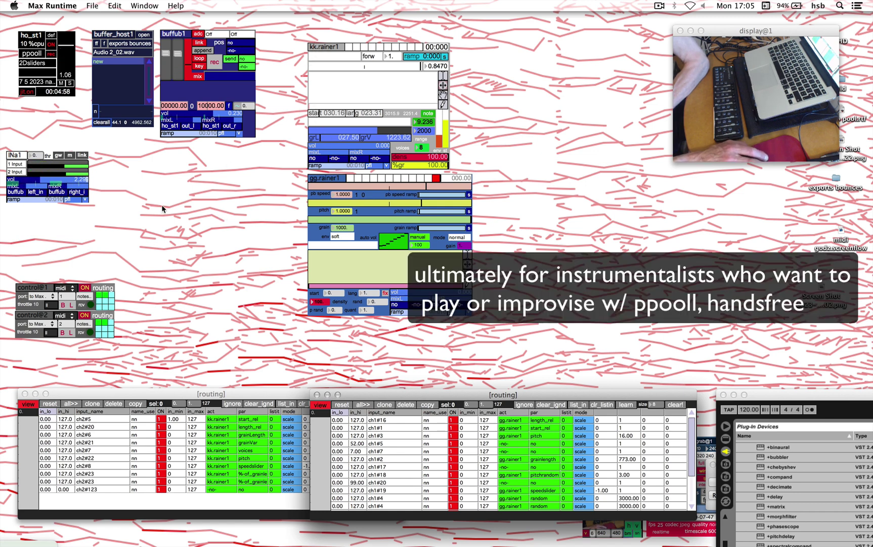
- Create an empty one-channel sample buffer 20 seconds long in buffer_host1 and close the samplebuffers window
left_click(101, 124)
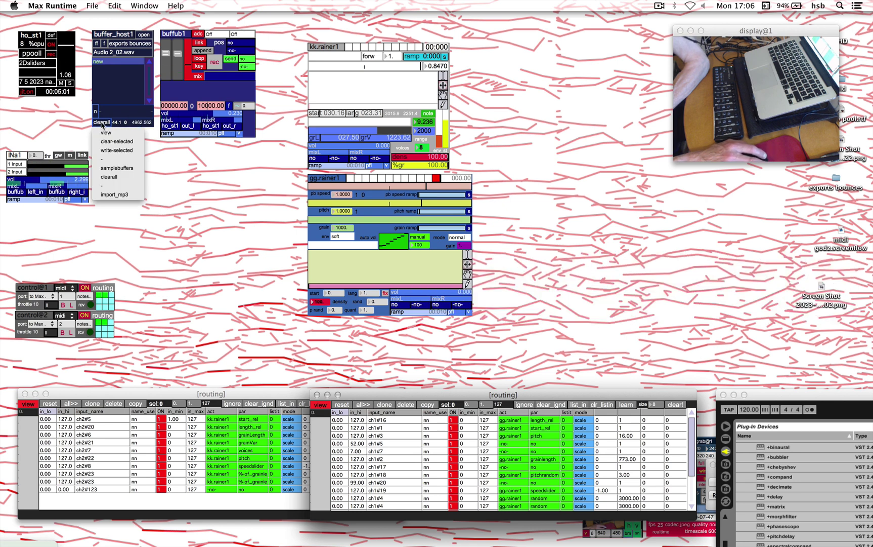
left_click(121, 169)
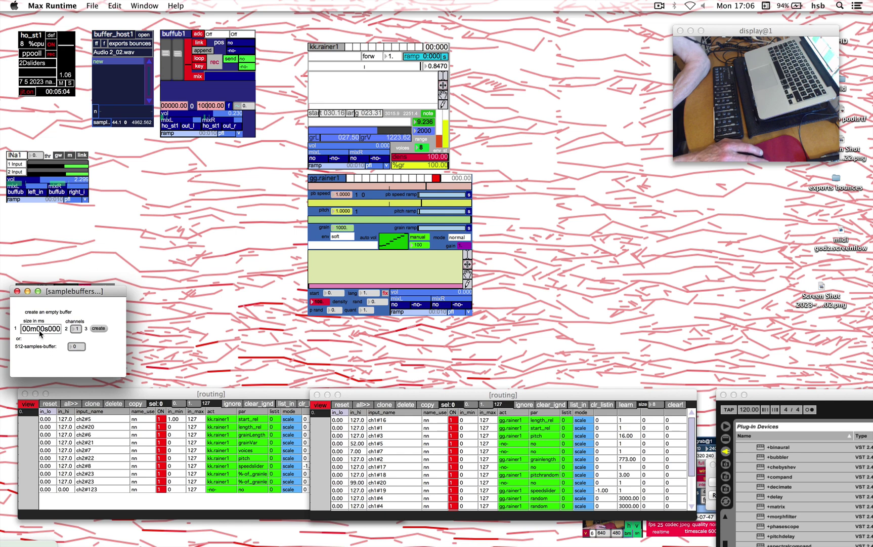
type("4")
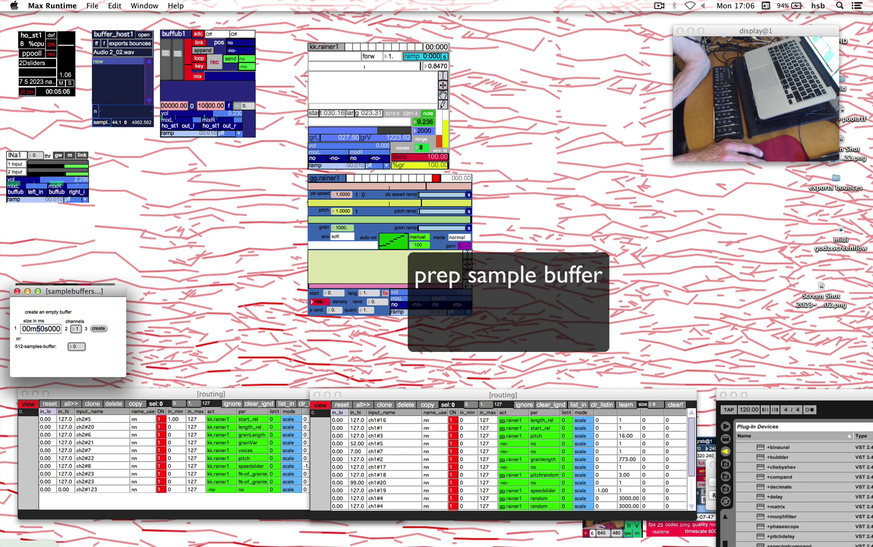
key("BackSpace")
type("3")
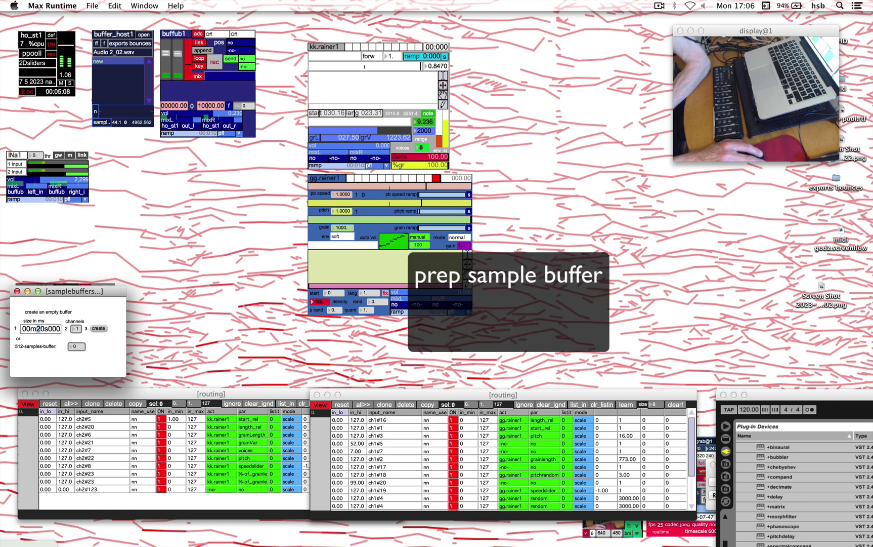
left_click(98, 329)
left_click(17, 291)
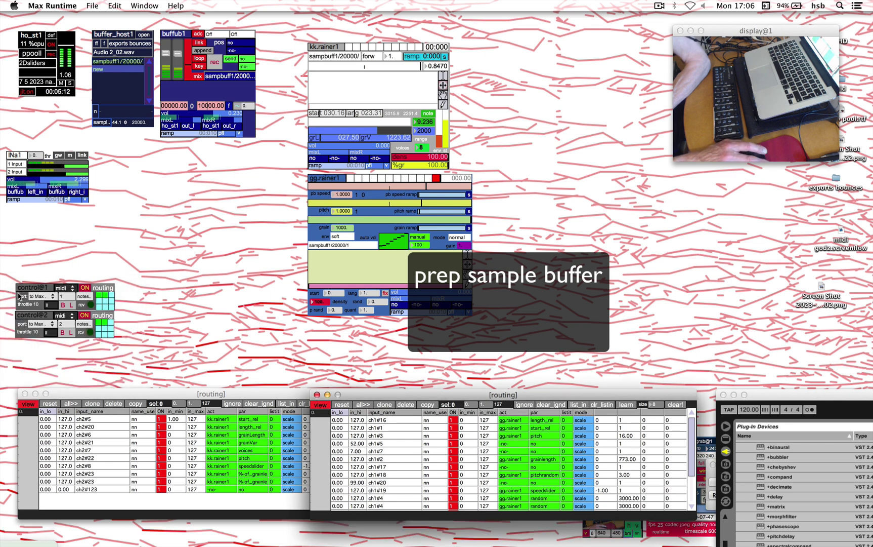
- Select sampbuff1/20000/1 in buffub1 and record the live input into it with looping off
left_click(218, 77)
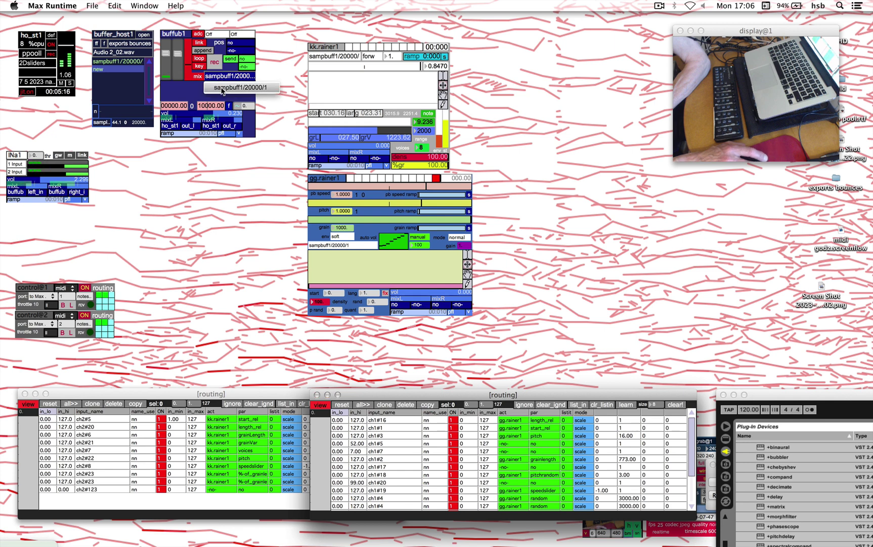
left_click(222, 88)
left_click(229, 106)
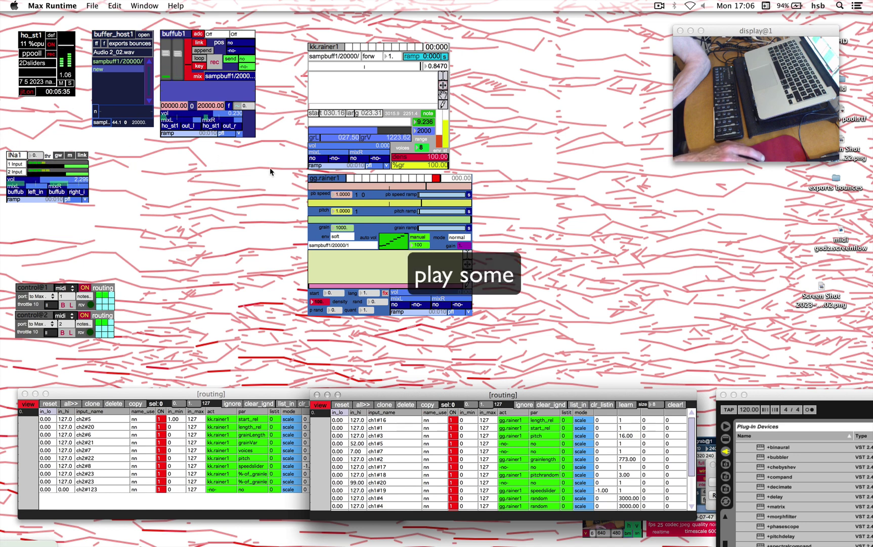
left_click(213, 66)
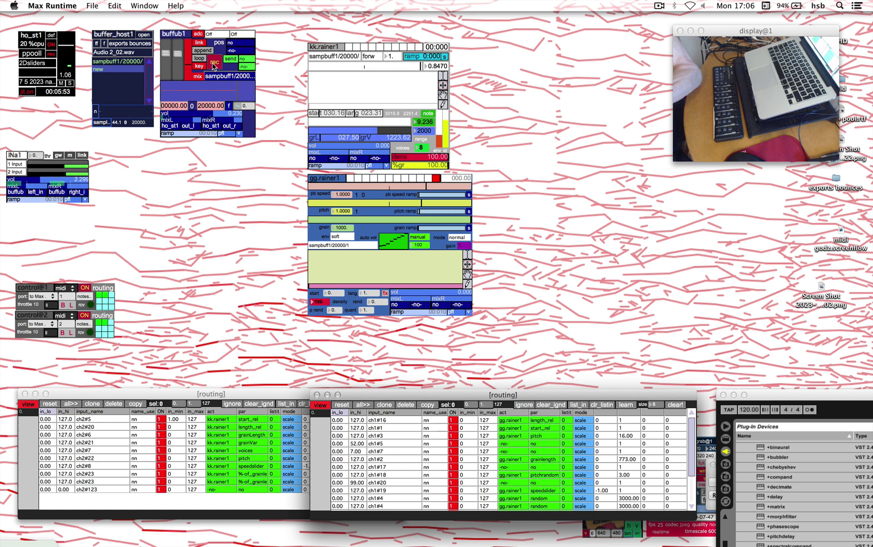
left_click(214, 65)
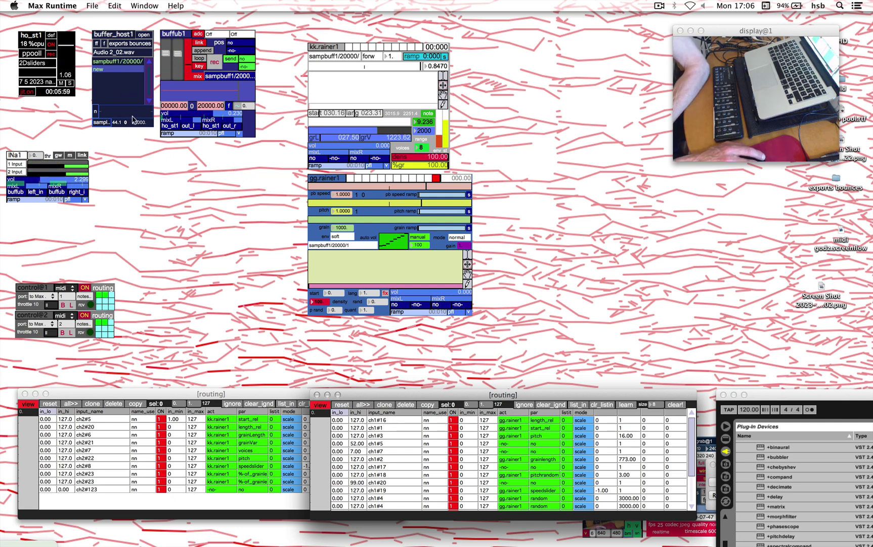
- Normalize the recorded sample buffer in buffer_host1 and load sampbuff1/20000/1 into gg.rainer1
left_click(112, 63)
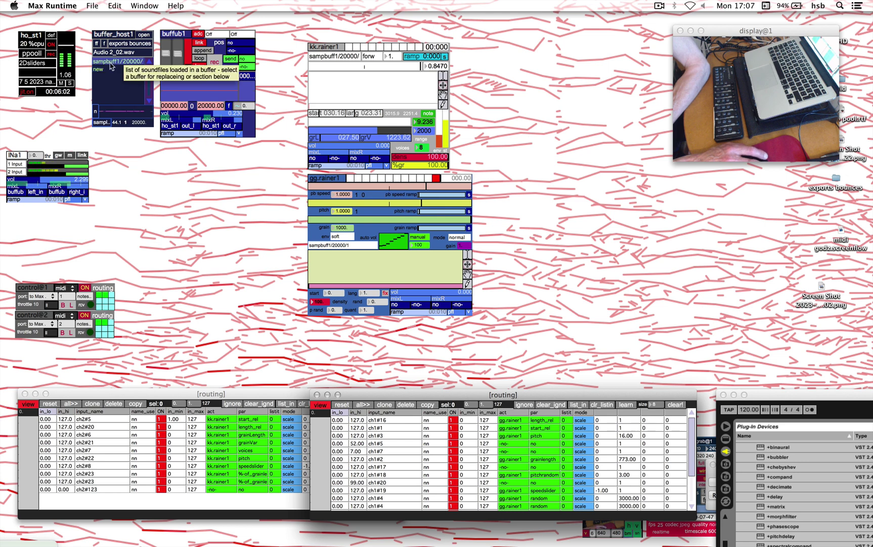
left_click(95, 113)
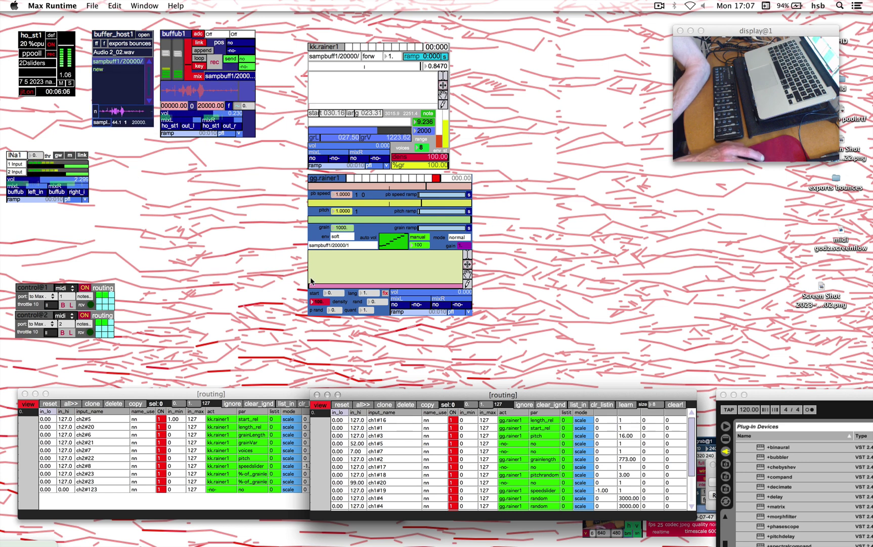
left_click(335, 246)
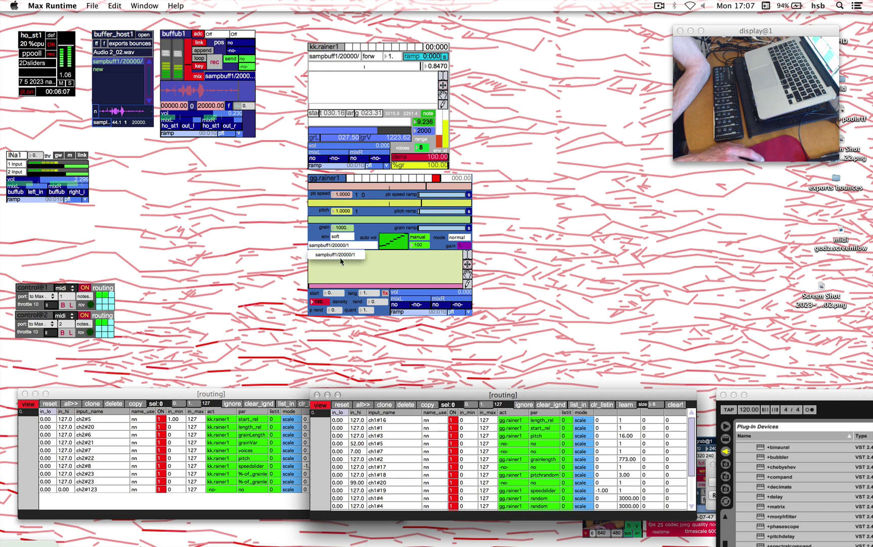
left_click(340, 255)
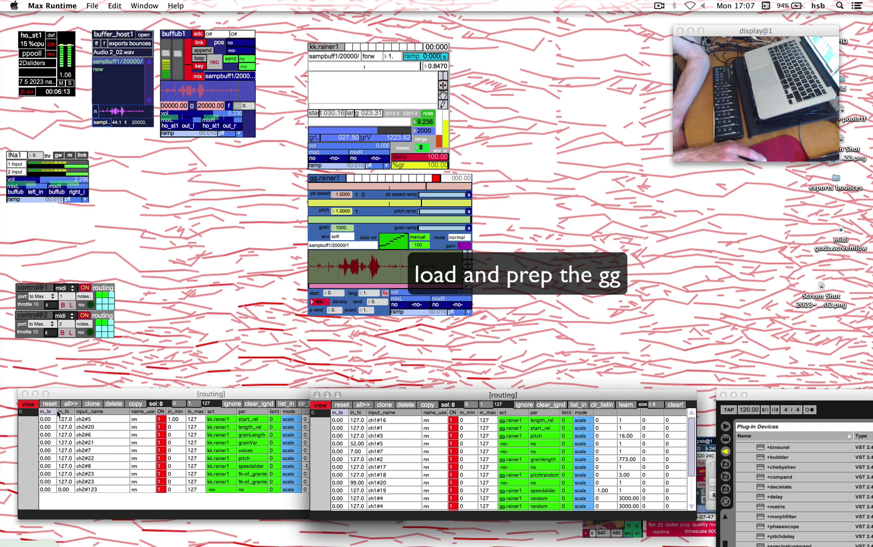
left_click(413, 294)
left_click_drag(413, 294, 402, 294)
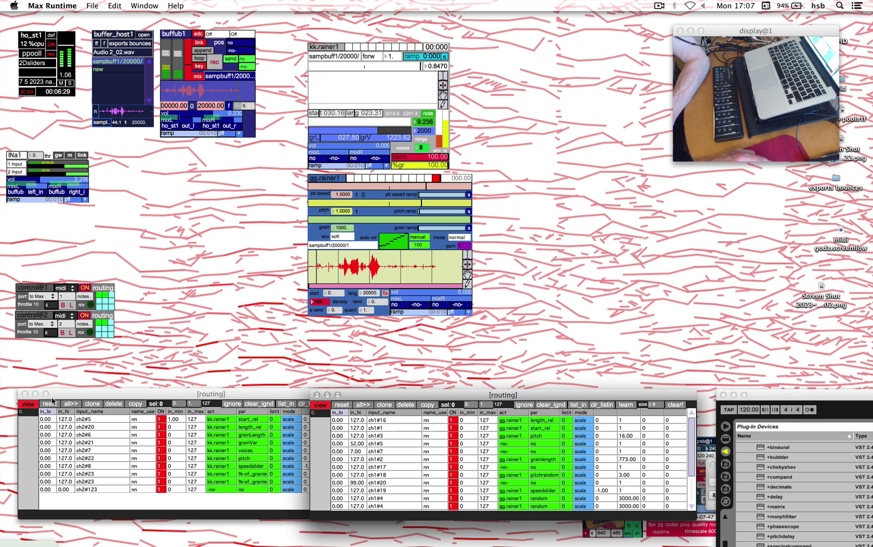
- Bring the Ableton Live window into view and set control@1's MIDI port to nanoKONTROL2 SLIDER/KNOB
left_click(384, 404)
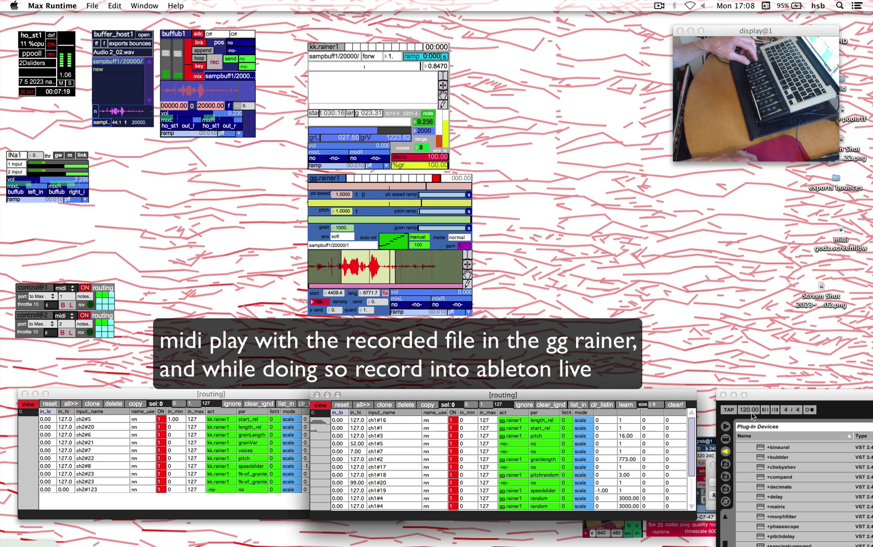
left_click_drag(778, 396, 522, 160)
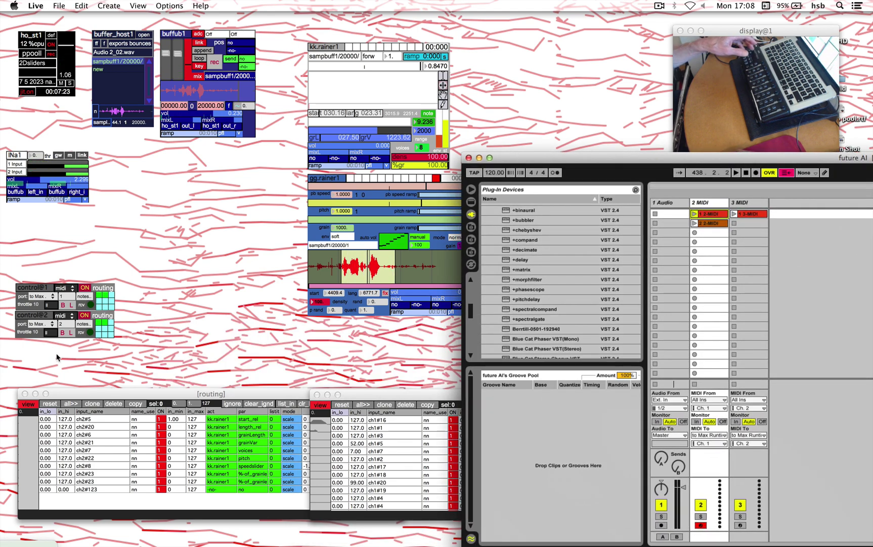
left_click(36, 297)
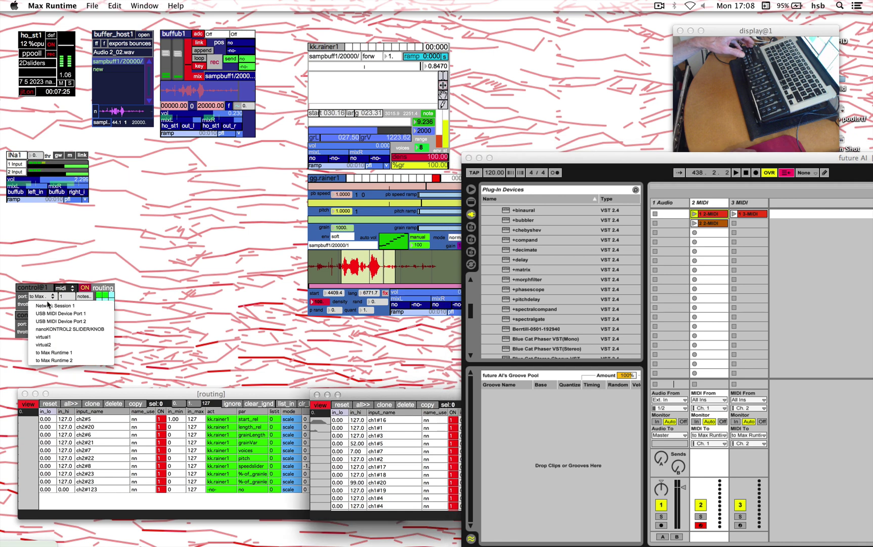
left_click(63, 329)
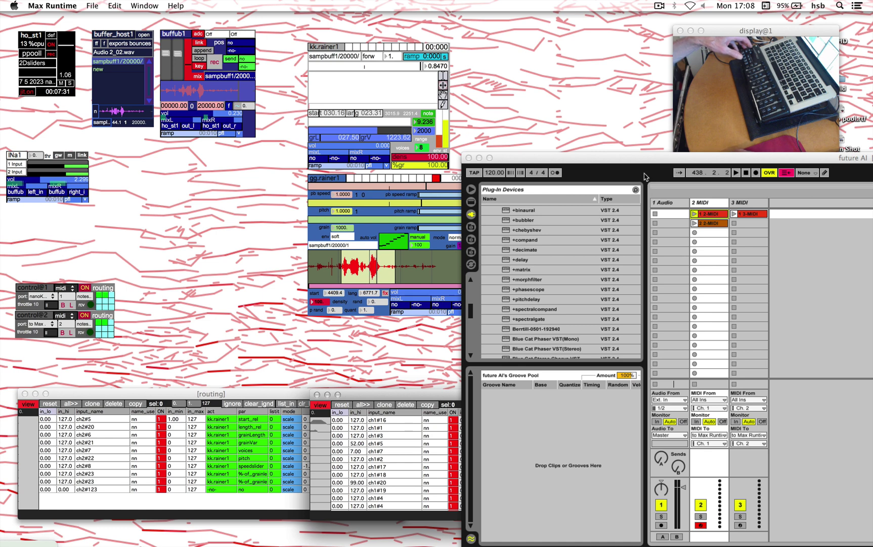
- Examine the MIDI port inputs and outputs in Ableton Live's MIDI Sync preferences, and close the preferences
left_click_drag(640, 157, 658, 179)
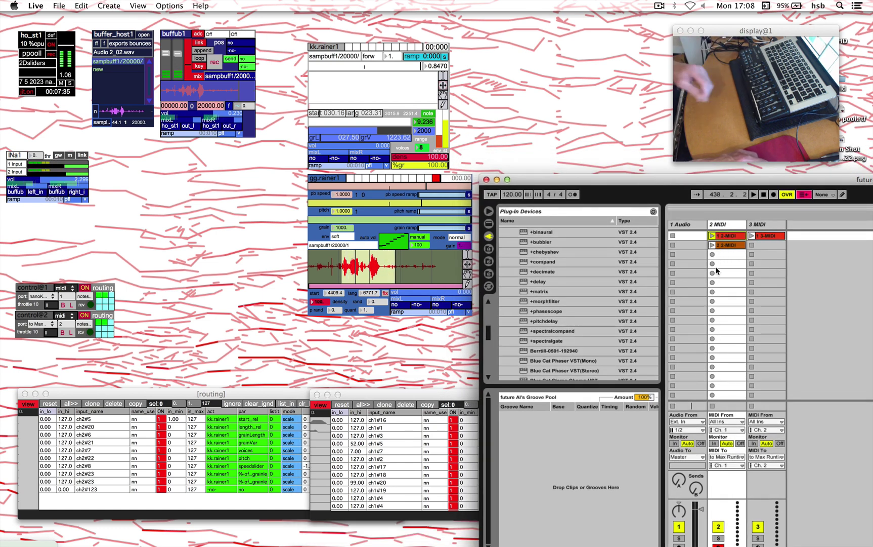
left_click_drag(638, 179, 580, 129)
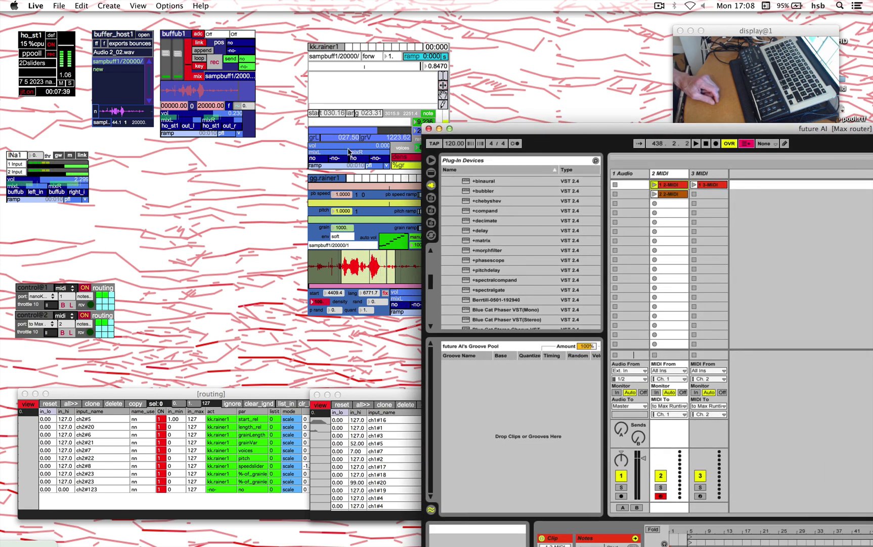
left_click(31, 5)
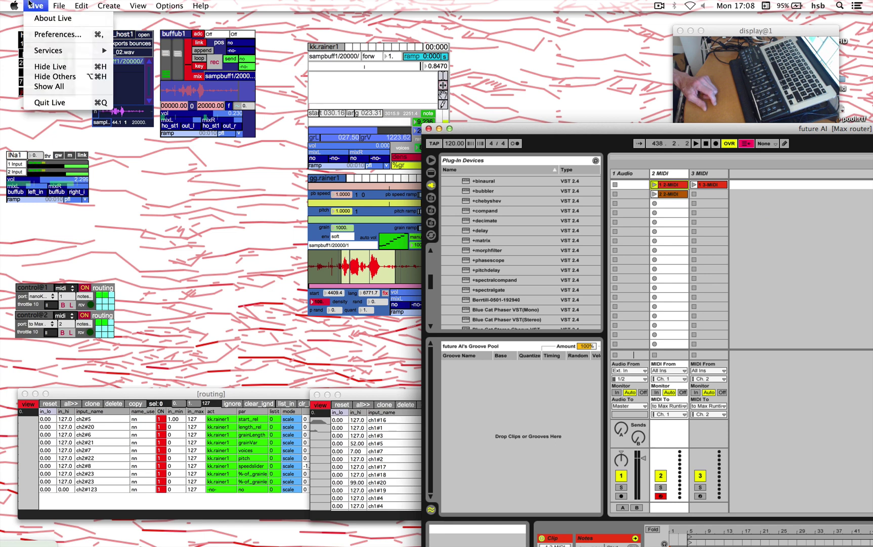
left_click(57, 34)
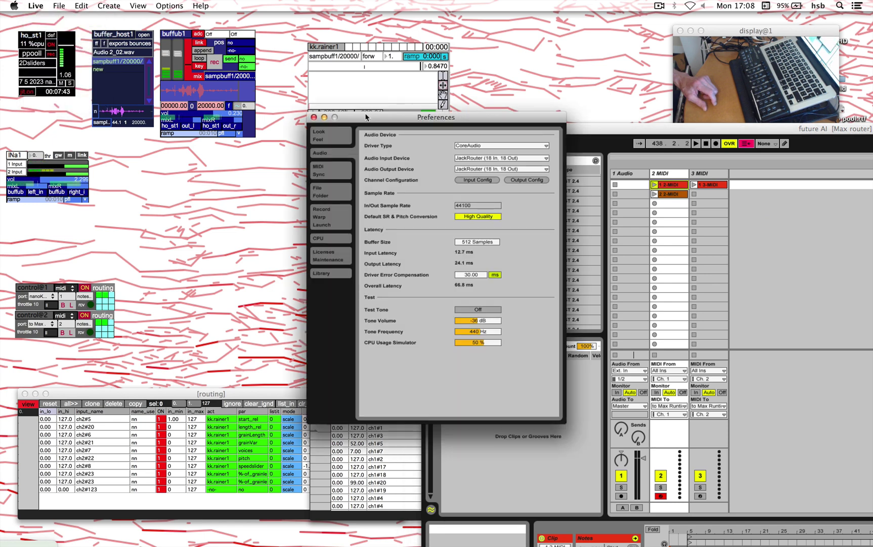
left_click(326, 172)
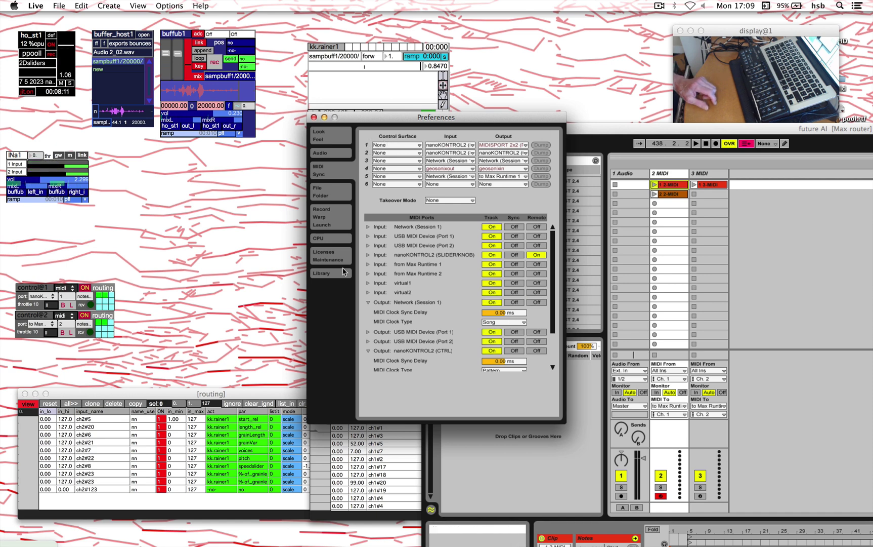
left_click(314, 117)
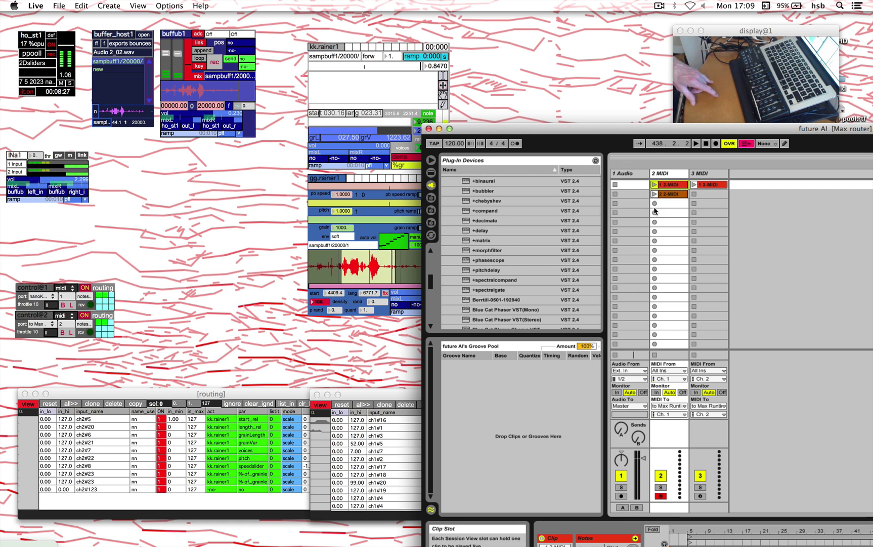
- Record a MIDI controller performance into the third clip slot of the 2 MIDI track while raising gg.rainer1's volume to about 0.74
left_click(655, 203)
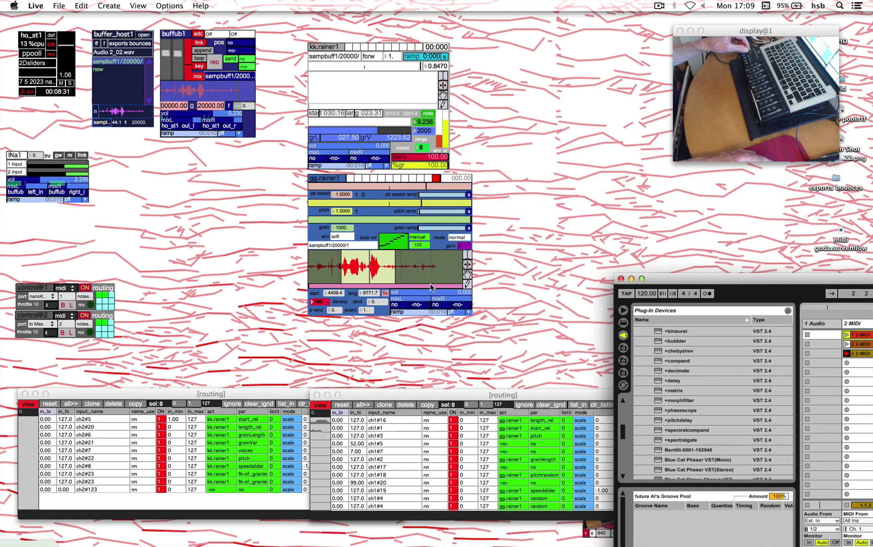
left_click_drag(431, 292, 449, 293)
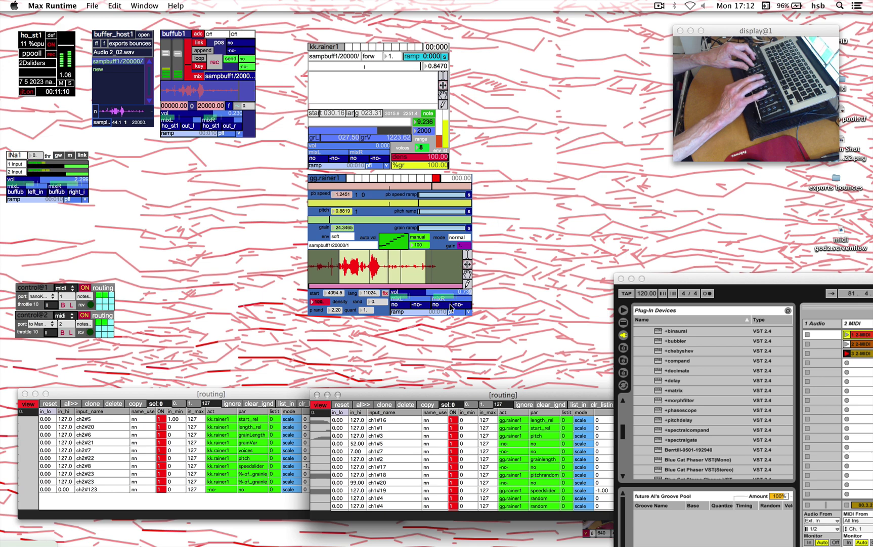
double_click(732, 288)
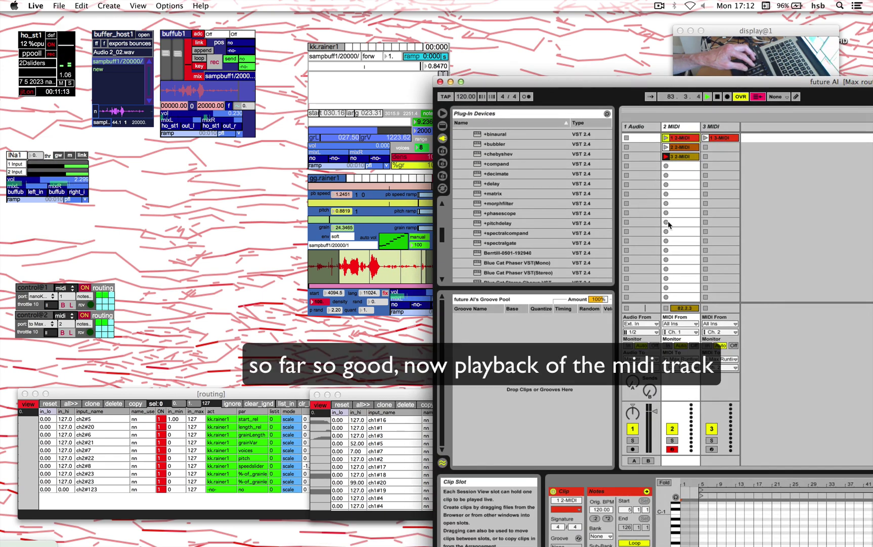
left_click(666, 308)
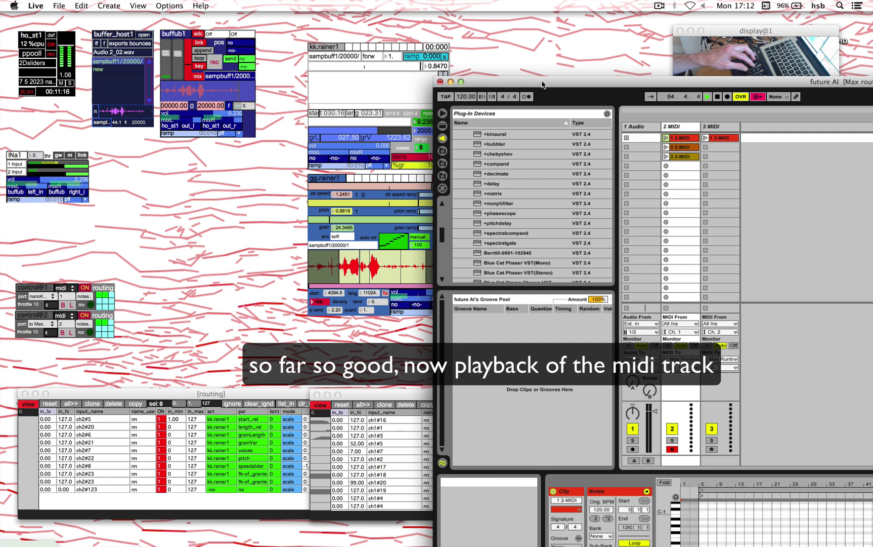
- Reset gg.rainer1's playback, pitch, grain and selection parameters, and set control@1's MIDI port to "to Max Runtime 1"
left_click_drag(536, 75, 661, 138)
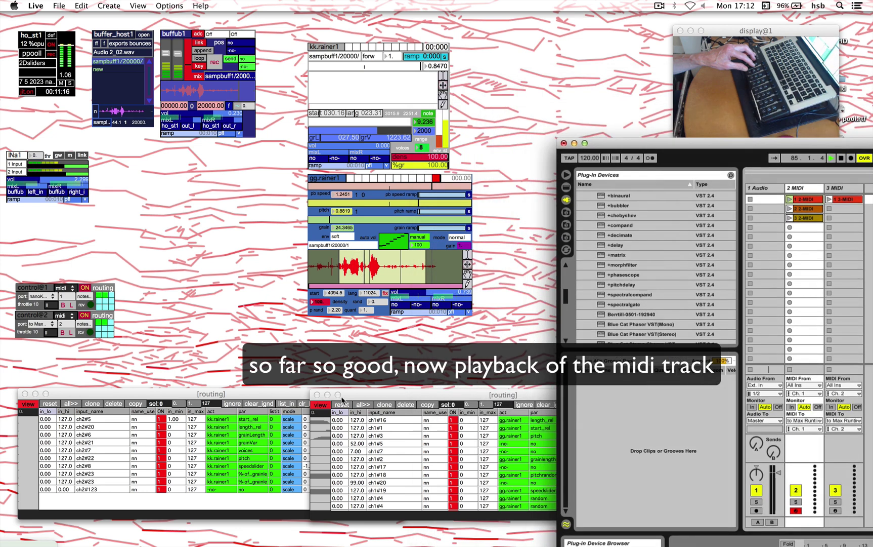
left_click(447, 191)
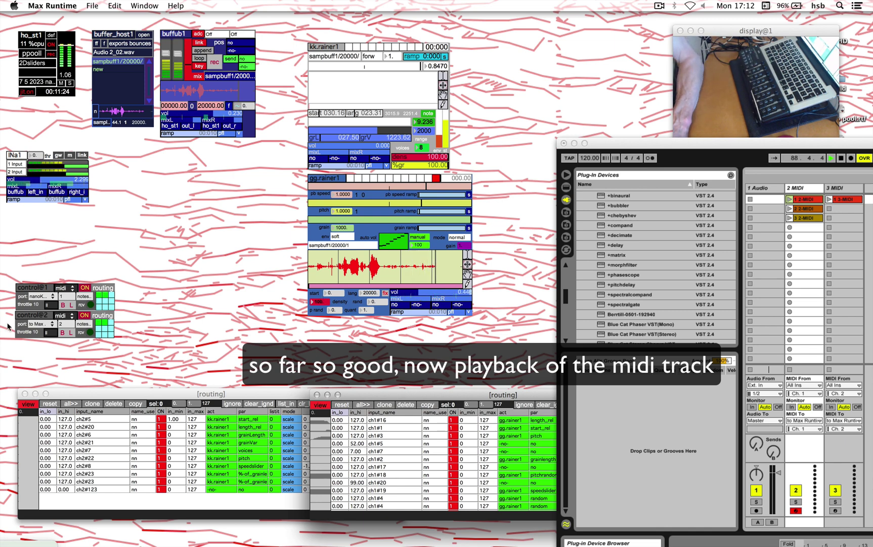
left_click(39, 297)
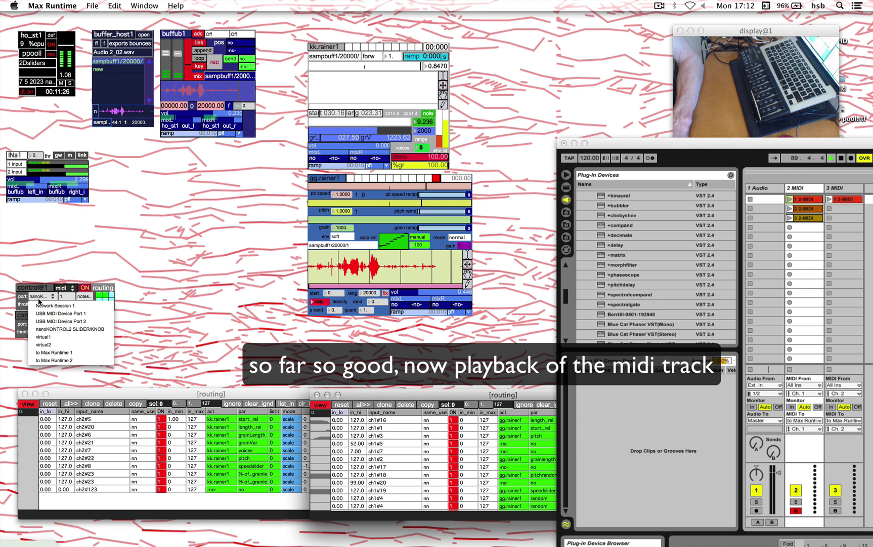
left_click(52, 353)
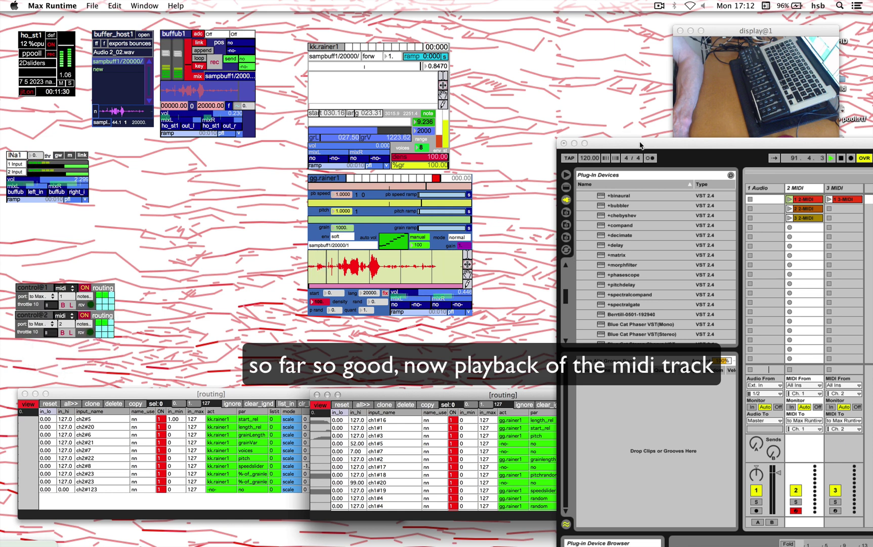
- Launch the clip in the third slot of Ableton Live's 2 MIDI track to play its MIDI back into gg.rainer1
left_click_drag(639, 149, 560, 104)
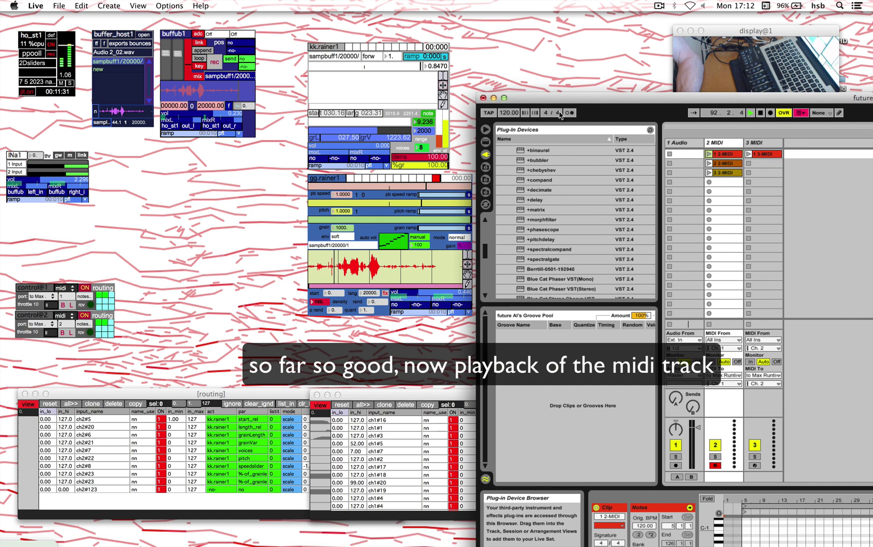
left_click(709, 172)
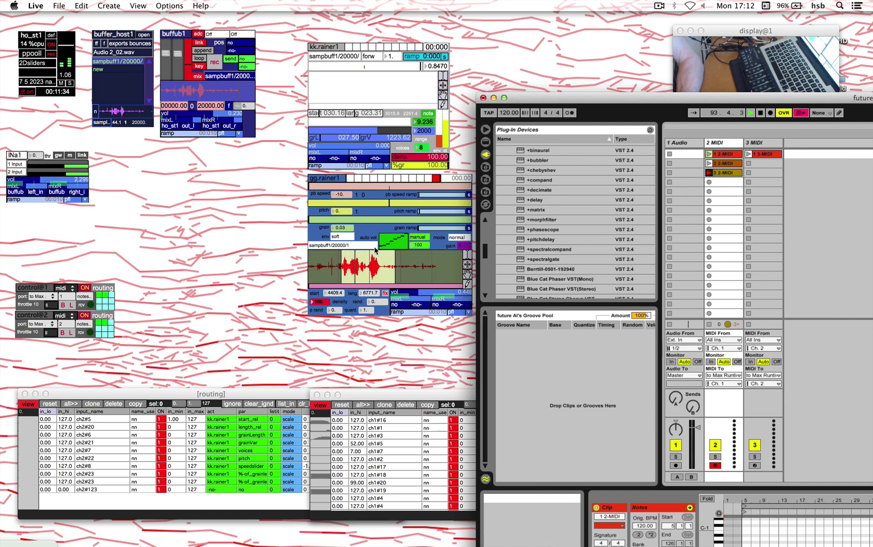
left_click(324, 195)
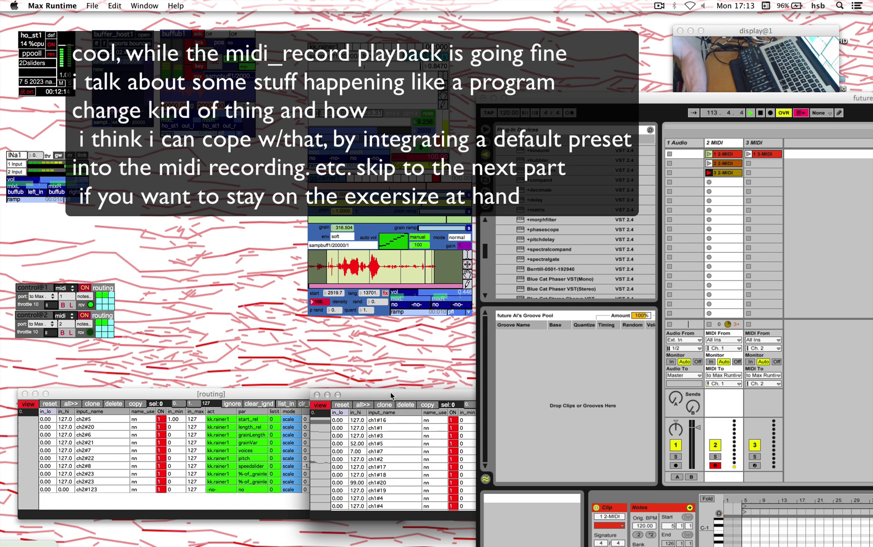
- Assign the ch1#32 entry in the channel 1 routing list to control gg.rainer1
left_click(338, 394)
left_click_drag(395, 394, 301, 358)
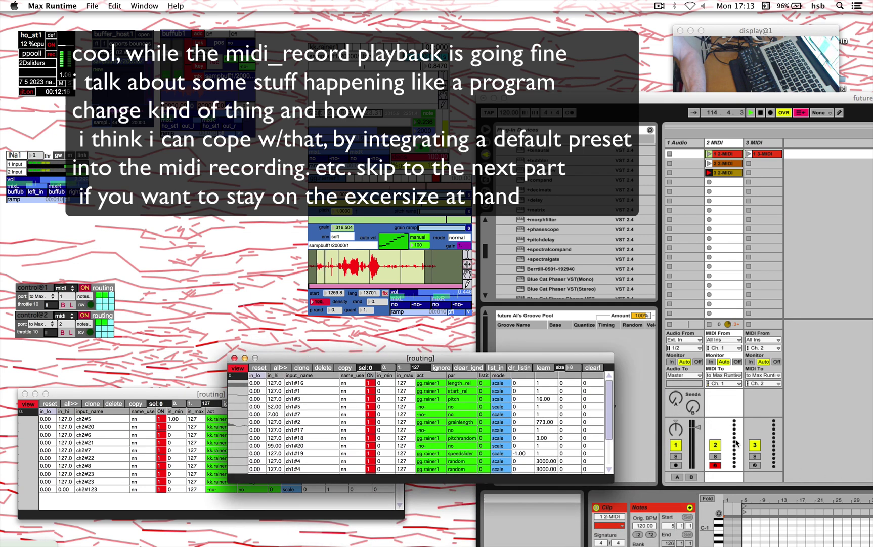
left_click_drag(608, 406, 611, 448)
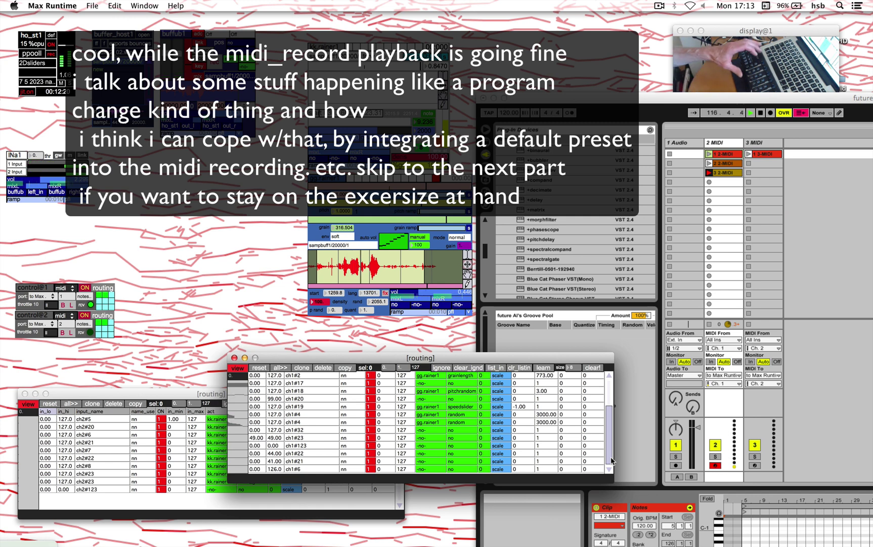
left_click(425, 429)
left_click(425, 430)
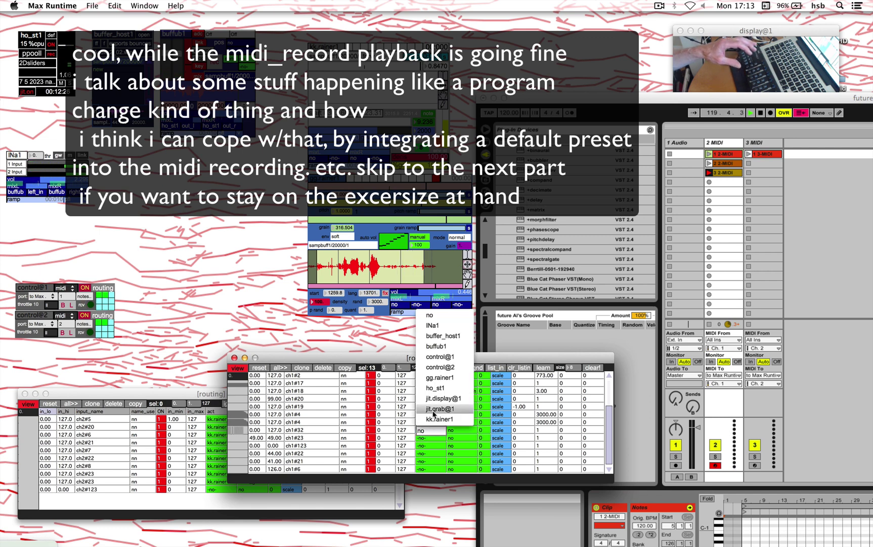
left_click(437, 378)
- Set the ch1#32 entry's target parameter to presets and its maximum output value to 12
left_click(458, 433)
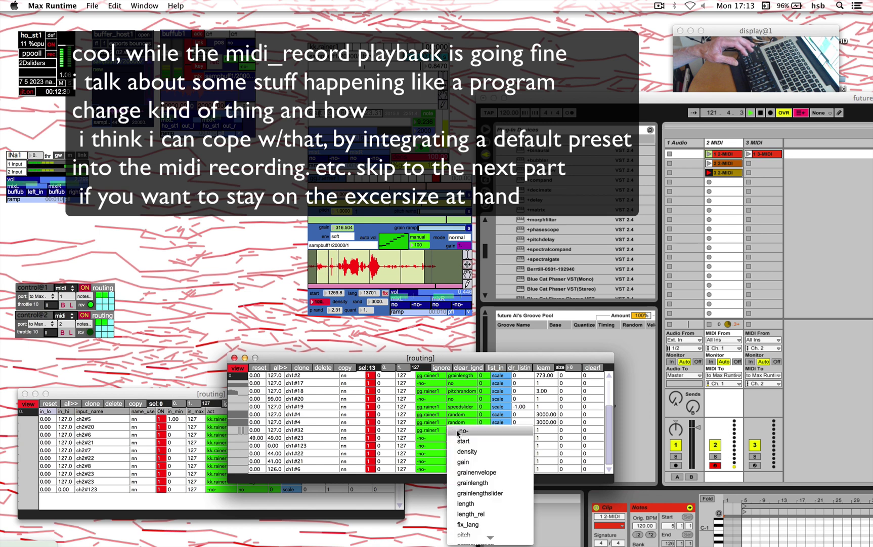
mouse_move(476, 542)
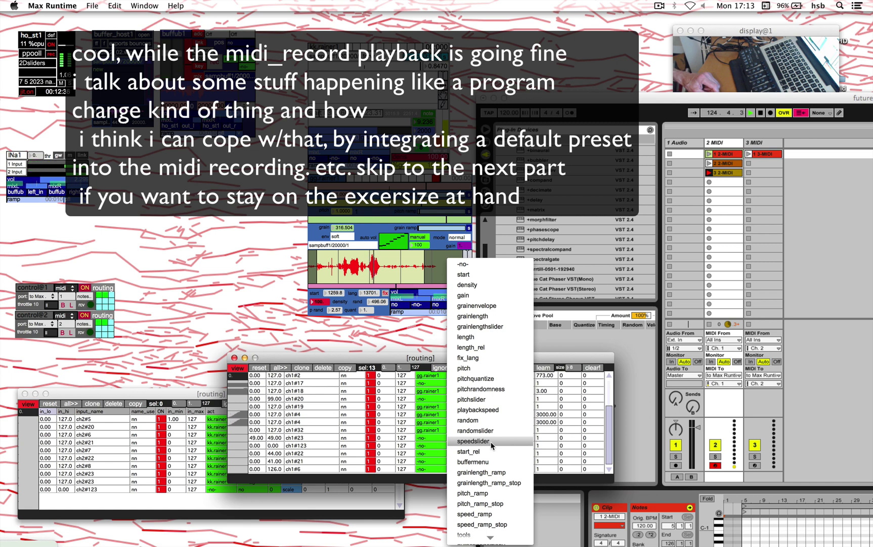
scroll(492, 445, "down", 6)
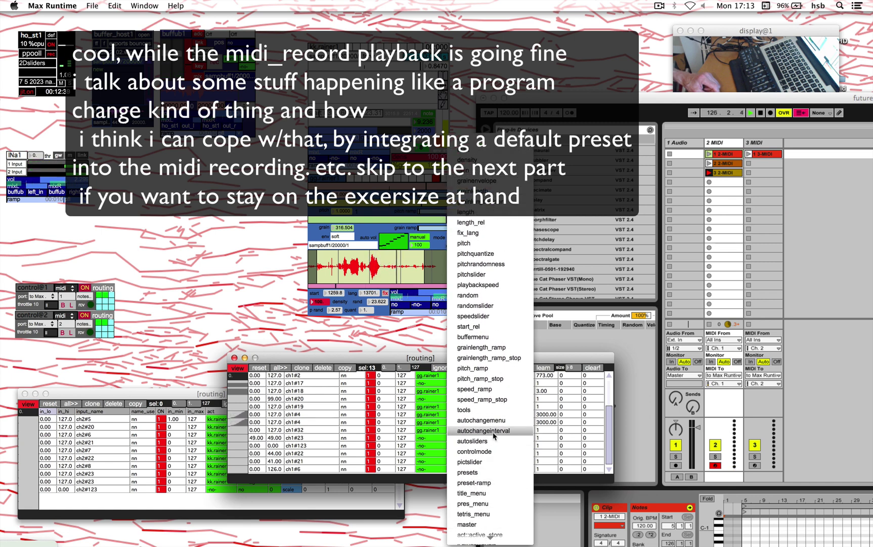
left_click(490, 469)
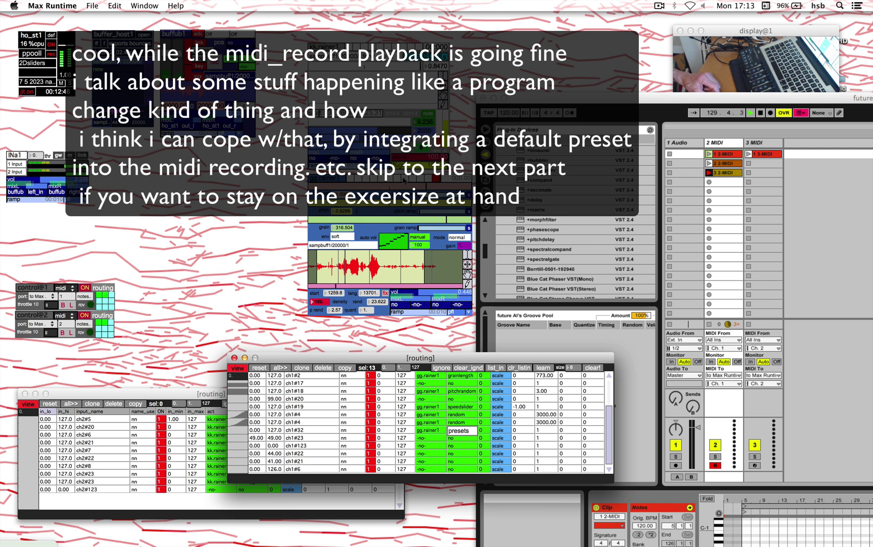
left_click(540, 429)
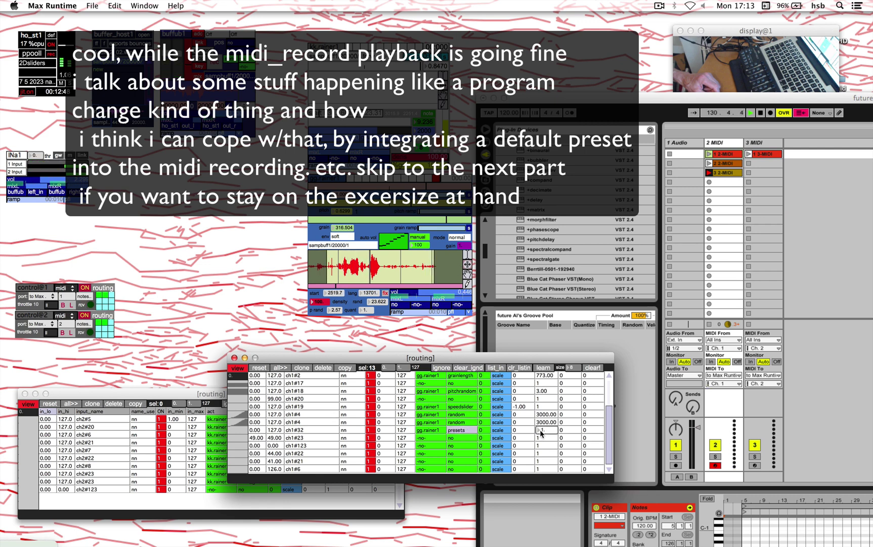
type("12")
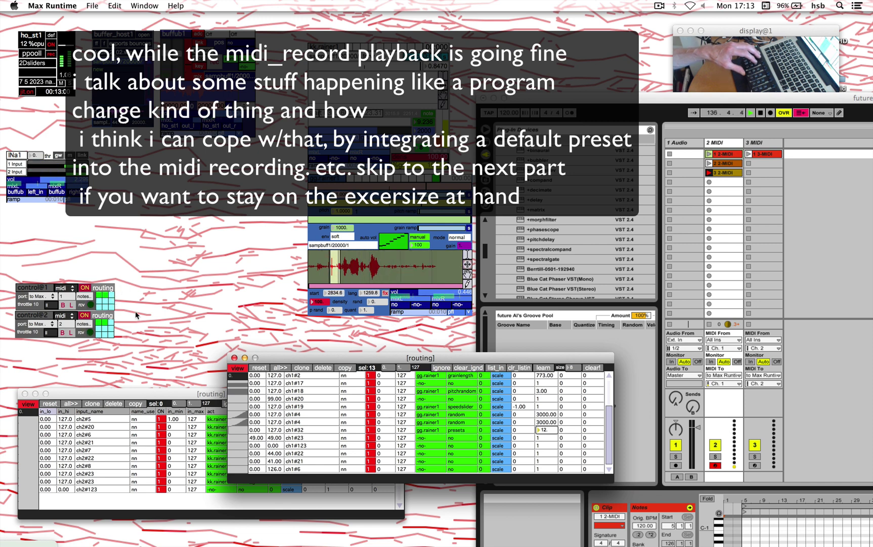
left_click_drag(328, 362, 325, 317)
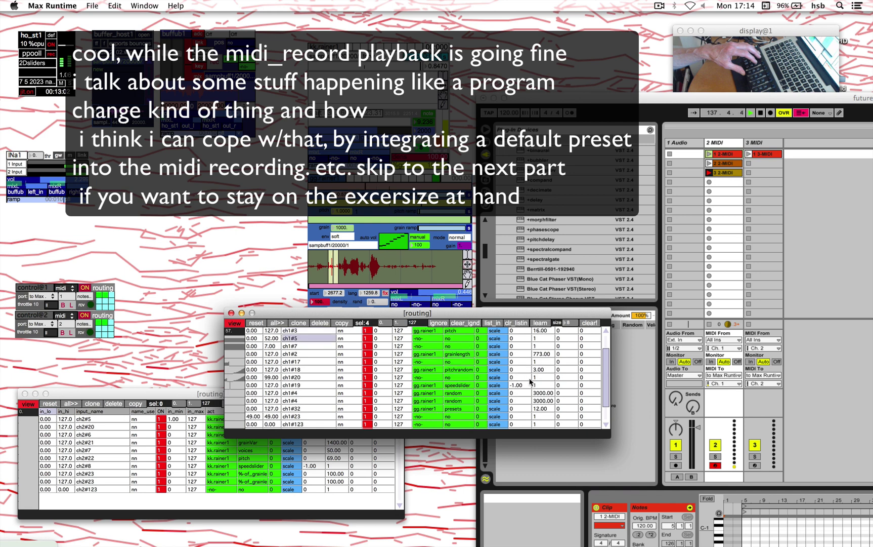
scroll(606, 365, "up", 1)
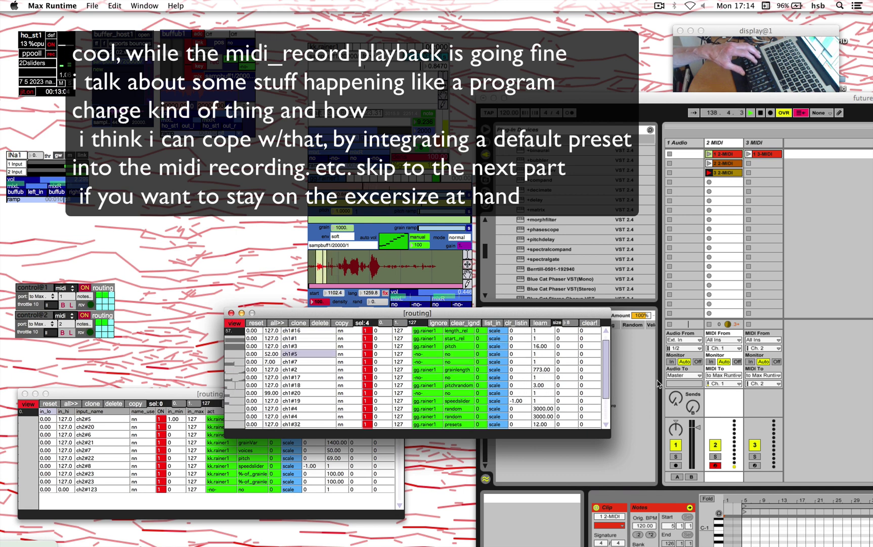
left_click_drag(607, 401, 608, 434)
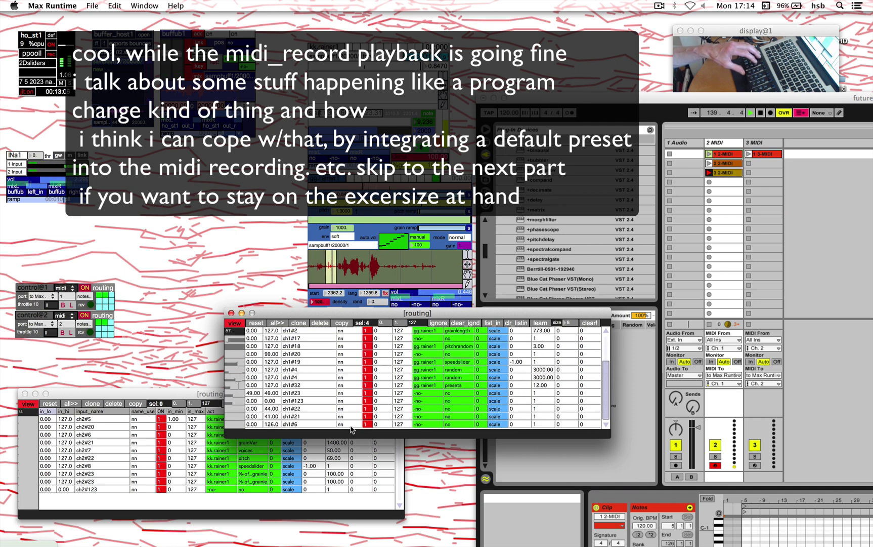
left_click(287, 424)
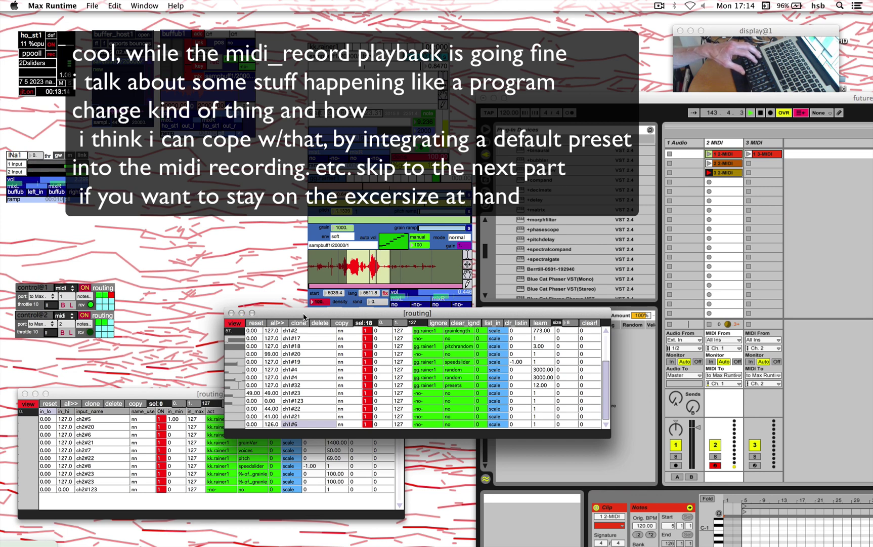
left_click_drag(304, 316, 238, 397)
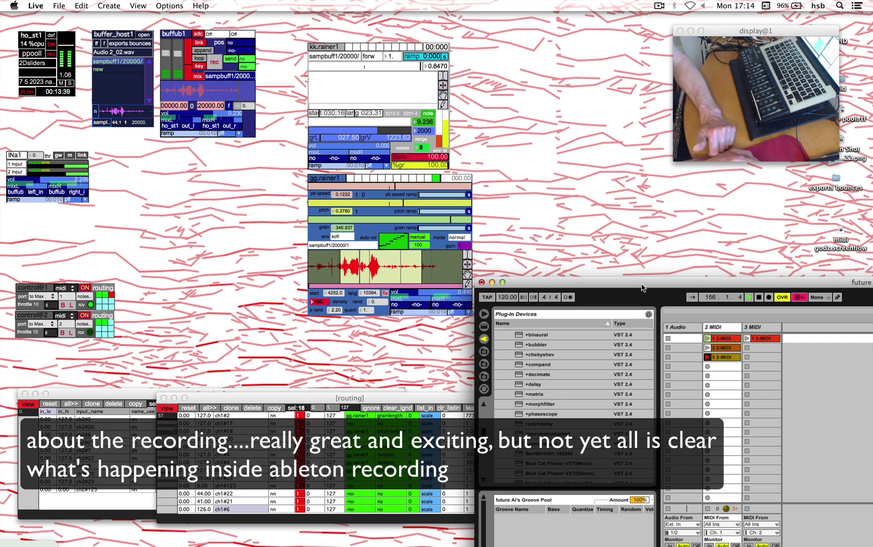
- Switch to Ableton Live and bring its window into view to examine the recorded 2 MIDI clips and clip details
left_click_drag(642, 287, 628, 246)
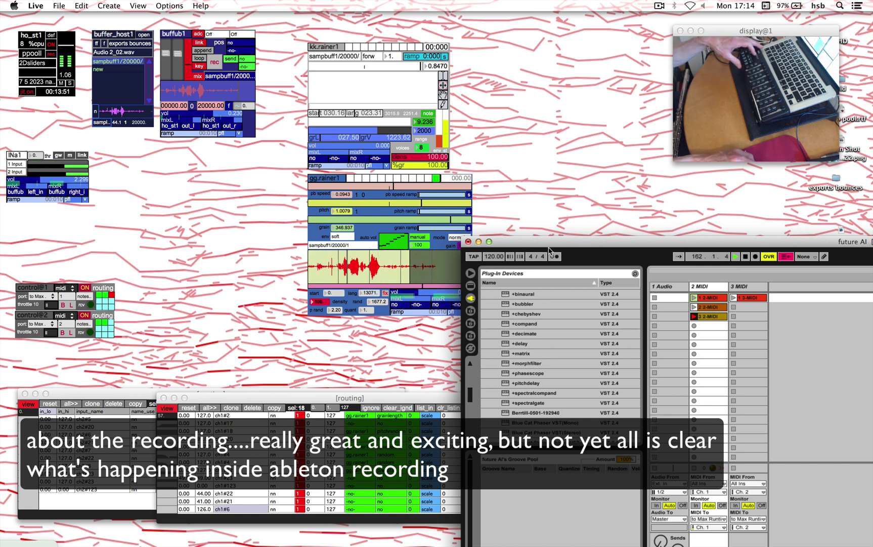
left_click_drag(532, 243, 500, 89)
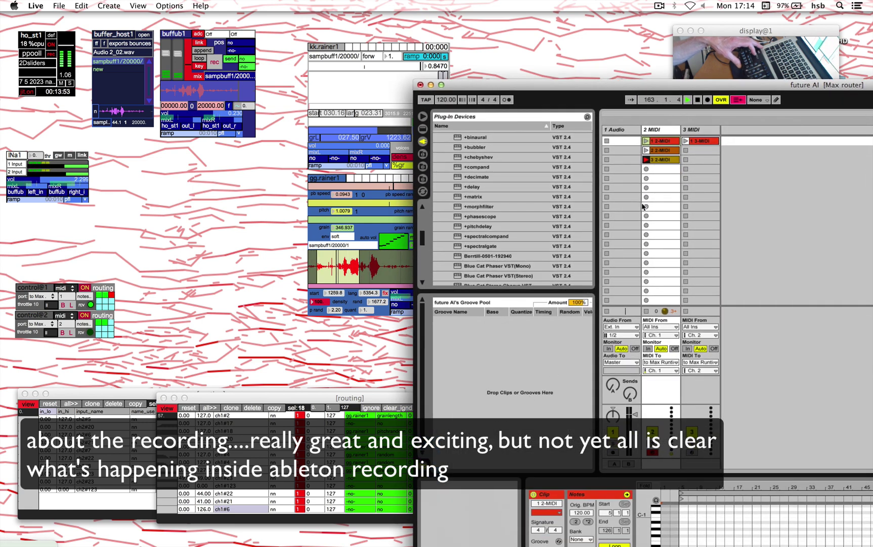
left_click_drag(572, 84, 550, 26)
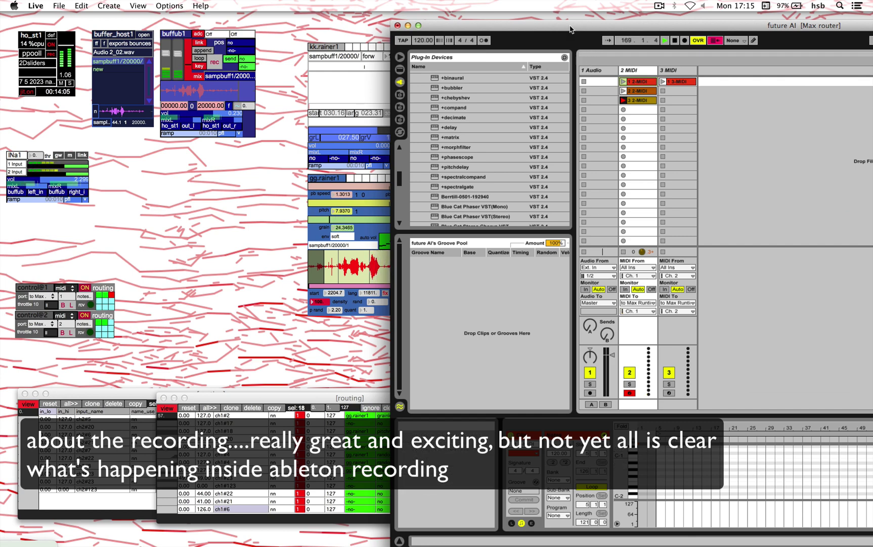
left_click_drag(569, 29, 443, 22)
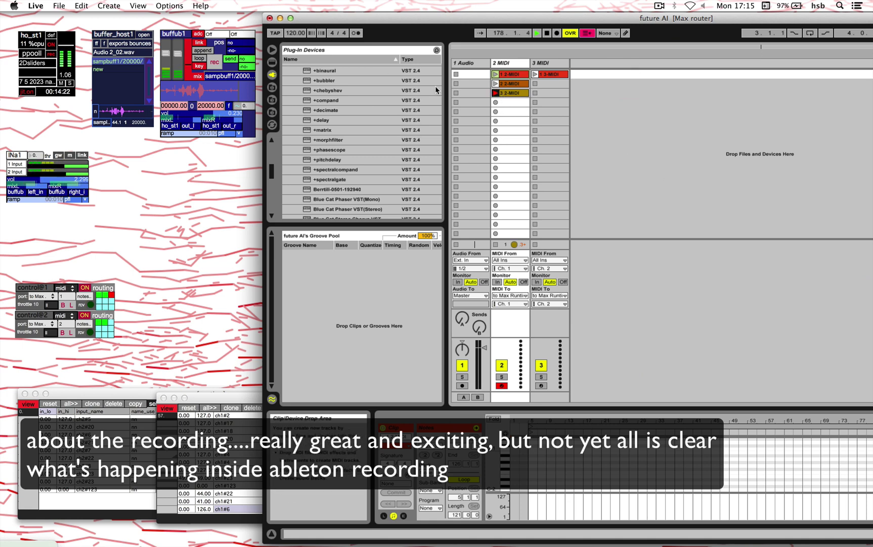
left_click(291, 19)
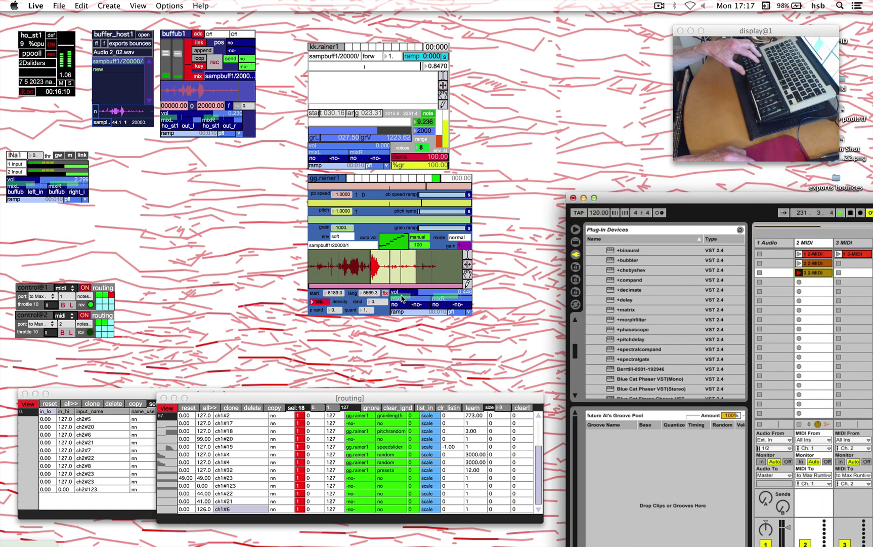
- Raise gg.rainer1's volume to about 0.68 and reposition the Ableton Live window to show its track mixer
left_click(401, 295)
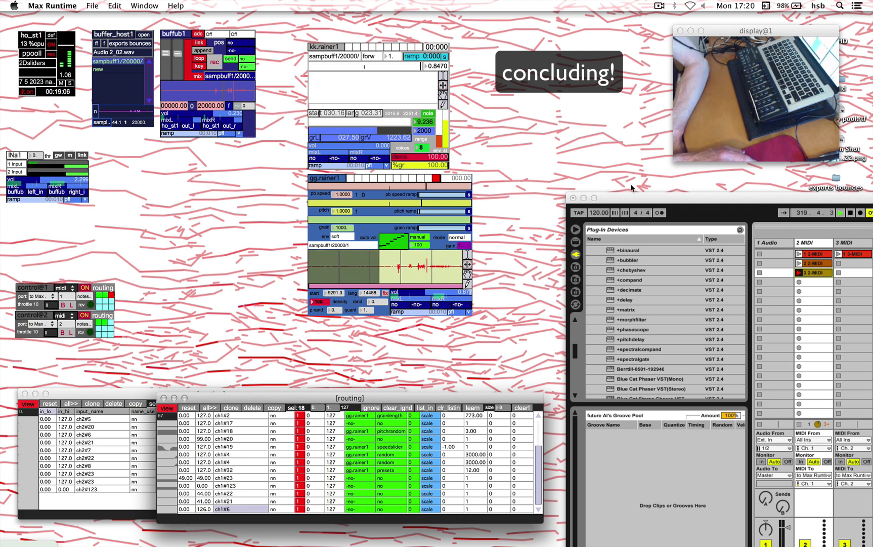
left_click_drag(634, 195, 593, 175)
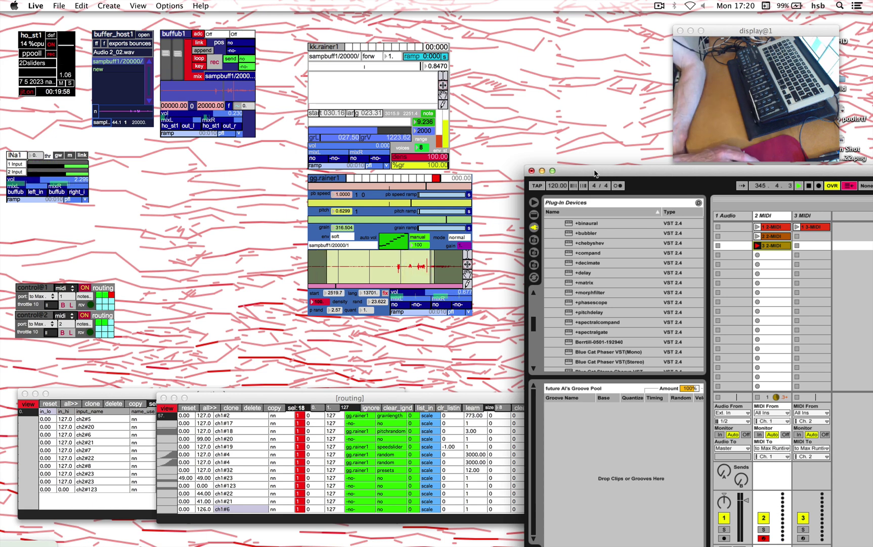
left_click_drag(596, 174, 532, 150)
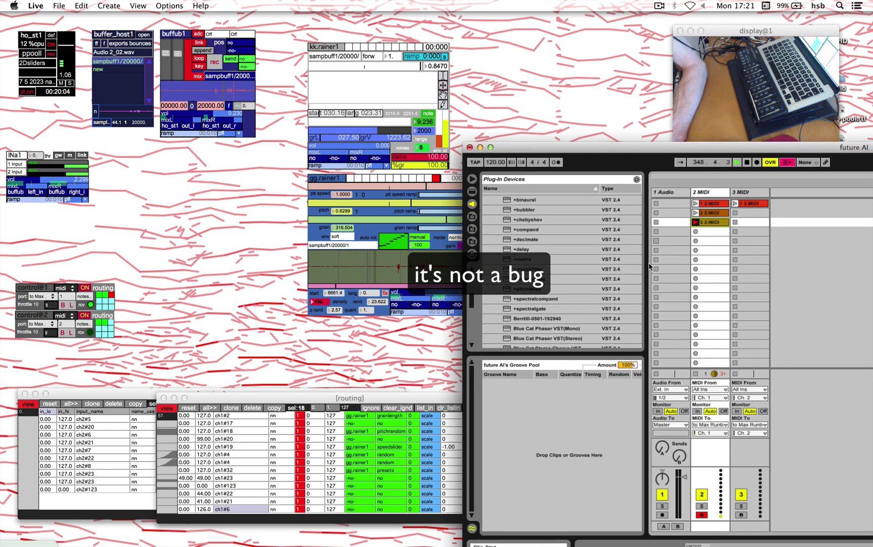